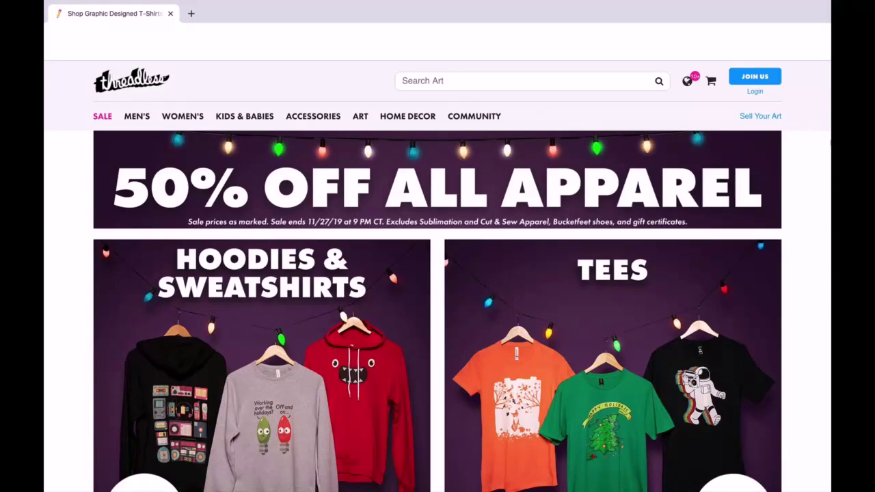
Start signing in to the Threadless account from the Login link.
click(754, 91)
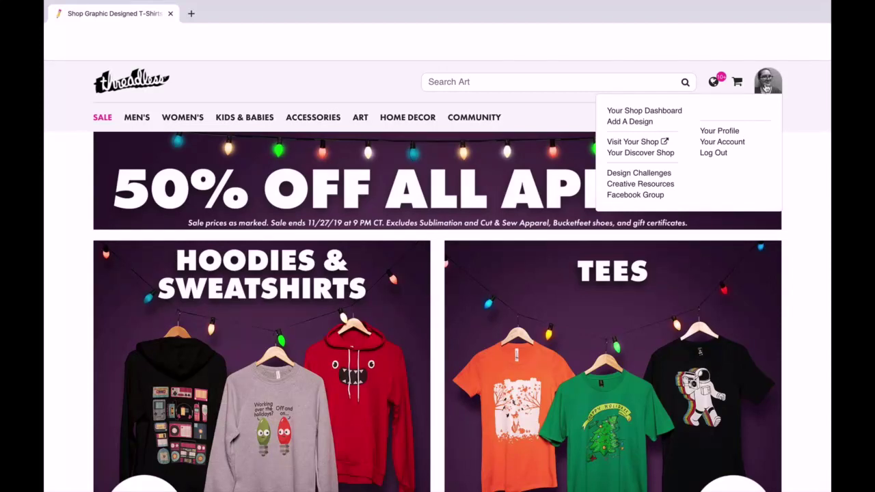
Start a new design with Add A Design and title it 'Keep Calm and Carry On'.
click(621, 125)
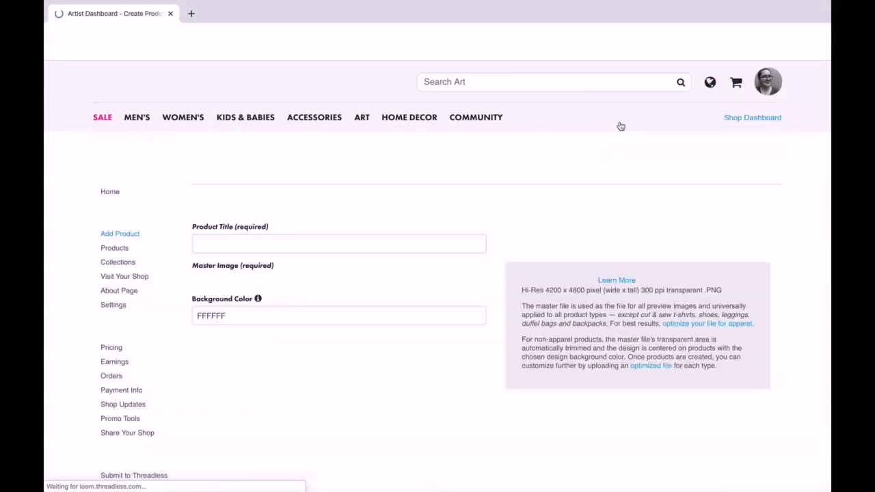
scroll(454, 184, down, 1)
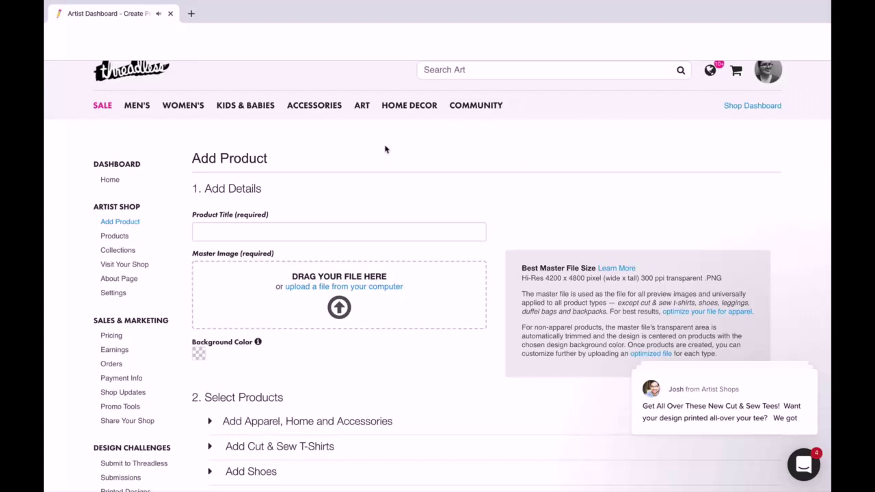
scroll(385, 149, down, 1)
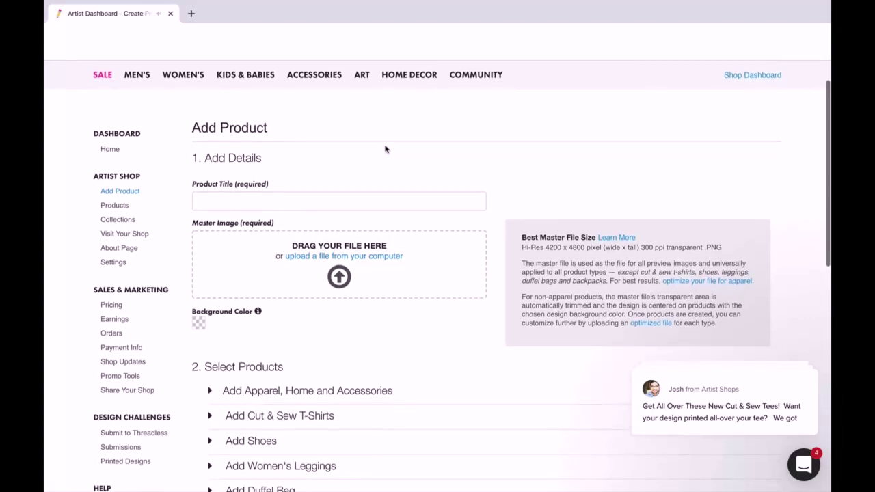
click(361, 198)
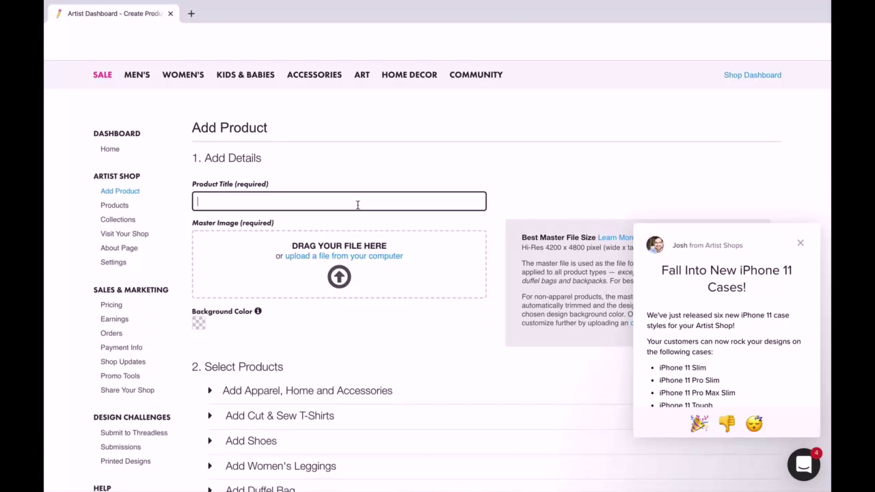
text(Keep Calm and Carry On)
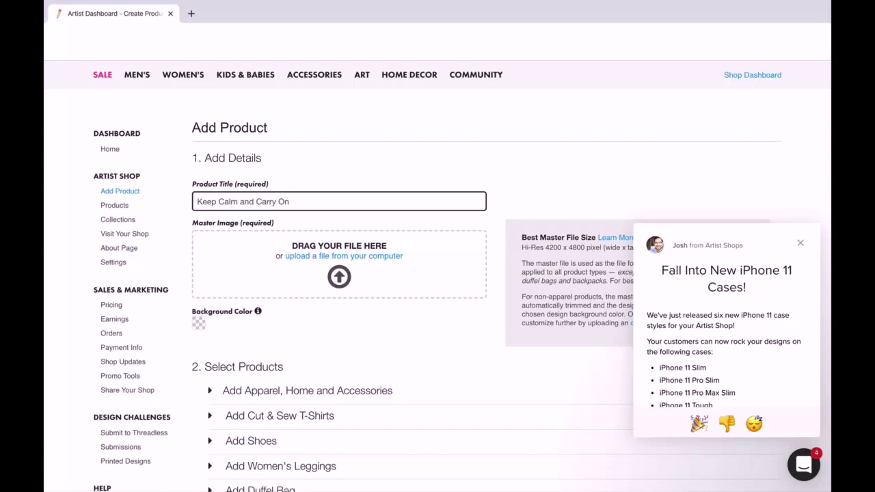
Upload 6.png as the master image and dismiss the chat announcement popup.
click(339, 277)
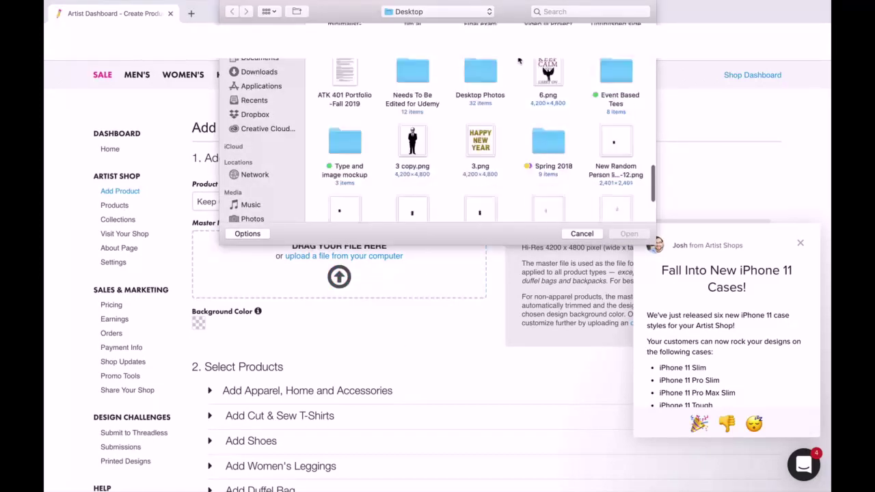
click(547, 82)
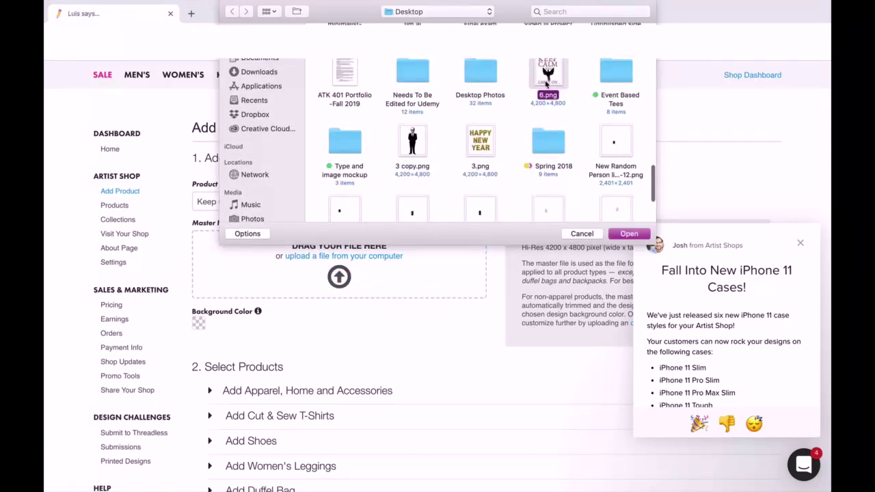
click(629, 235)
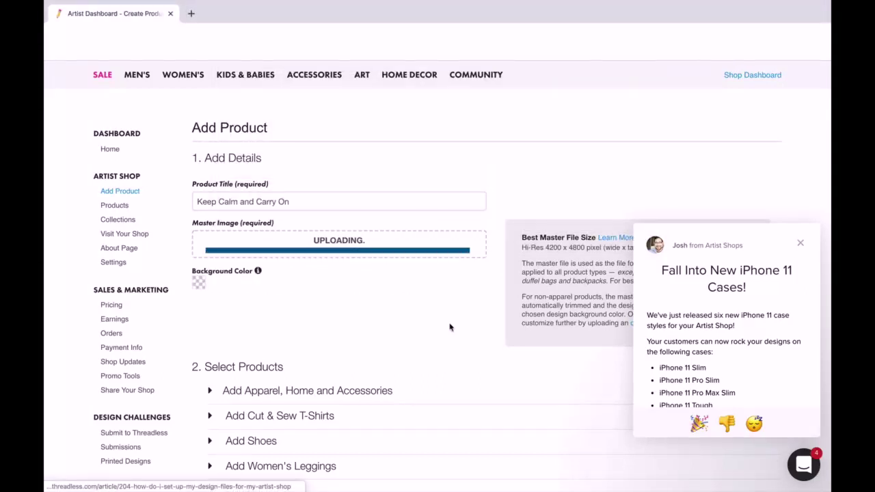
click(801, 242)
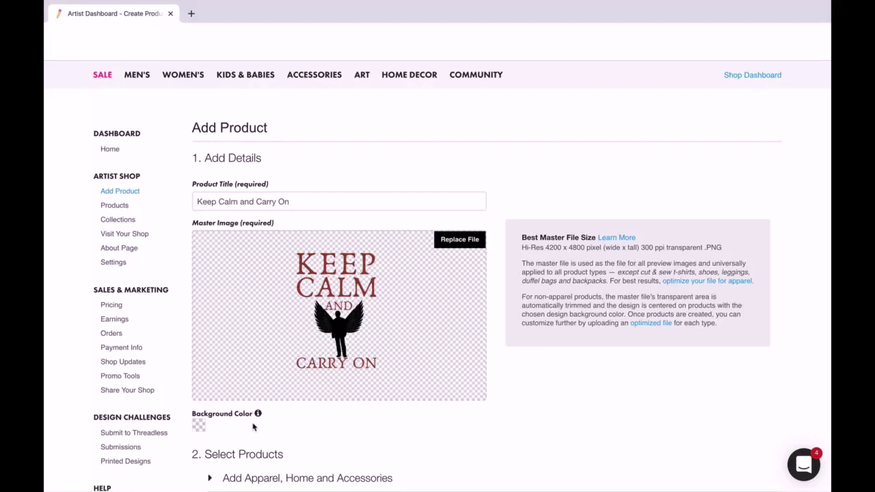
mouse_move(259, 415)
Under Apparel, tick Greys, Light Greys and Whites as garment colours.
scroll(597, 277, down, 3)
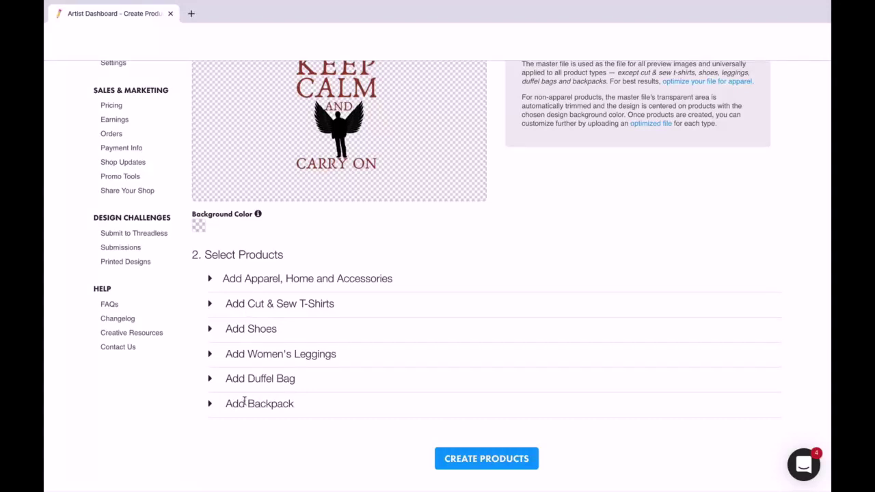
click(209, 279)
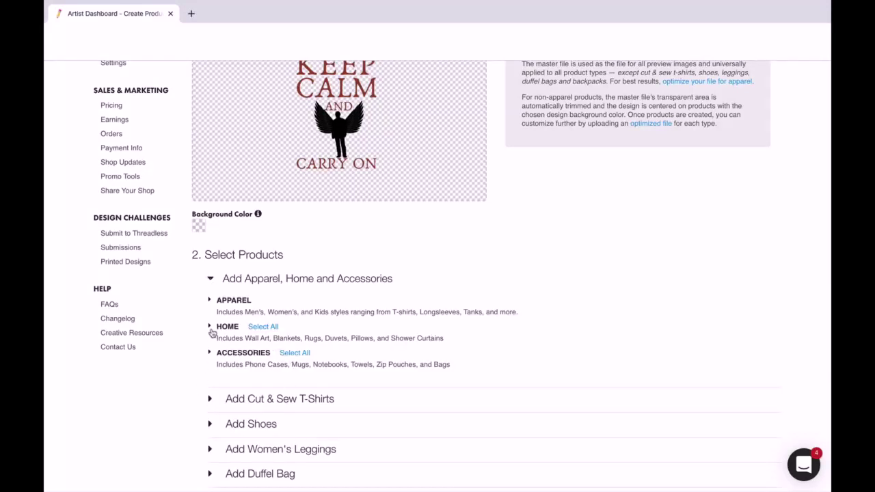
click(248, 302)
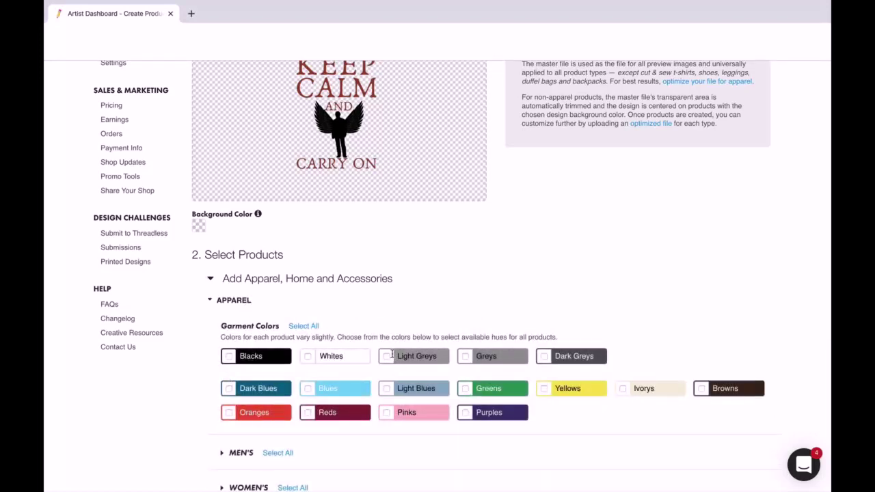
click(465, 358)
click(386, 357)
click(307, 356)
scroll(611, 456, down, 1)
scroll(610, 457, down, 2)
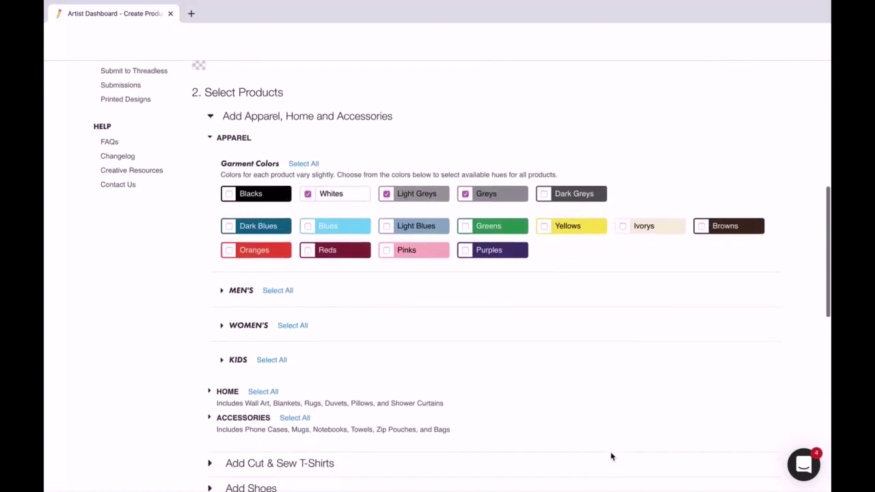
Tick the men's and women's T-Shirt Extra Soft and T-Shirt Premium styles.
click(224, 289)
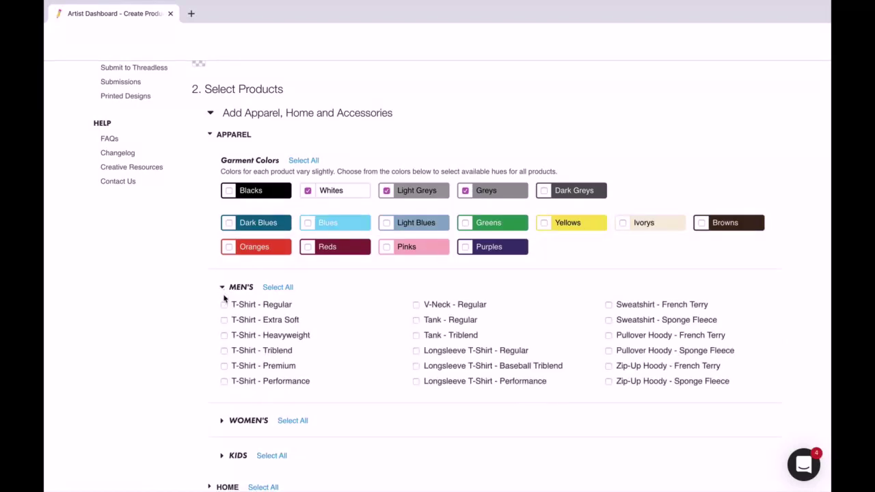
click(225, 321)
click(225, 366)
scroll(688, 337, down, 5)
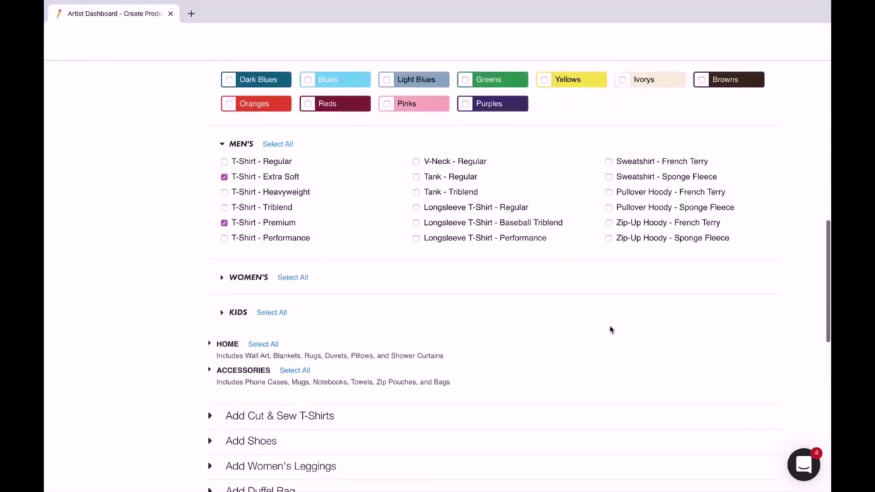
click(221, 278)
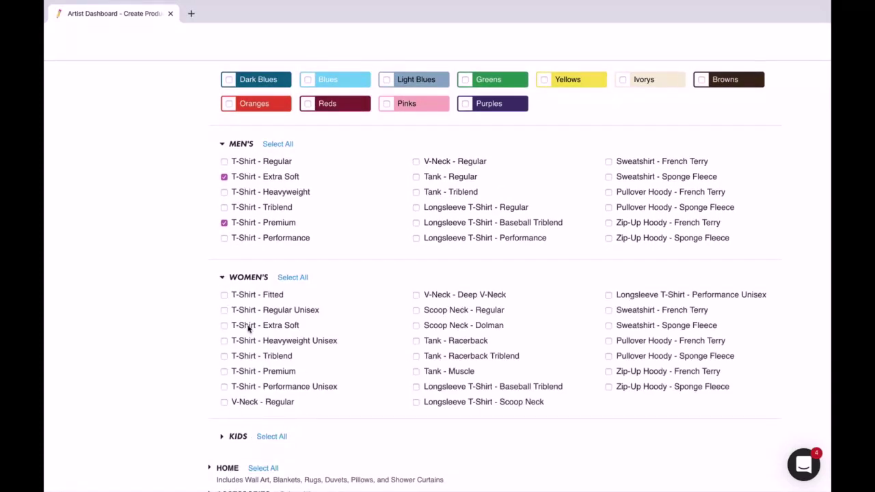
click(225, 326)
click(224, 371)
Also tick the Kids T-Shirt style.
scroll(225, 376, down, 1)
scroll(224, 376, down, 3)
click(220, 341)
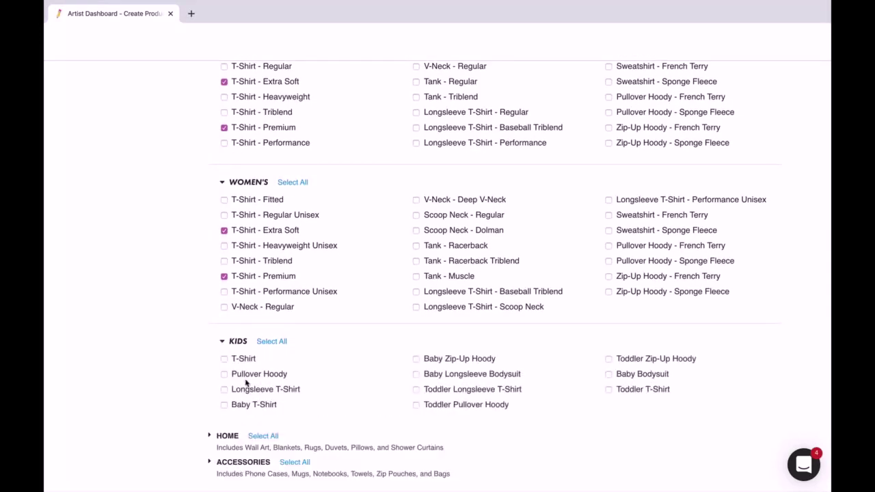
click(224, 358)
scroll(225, 385, down, 5)
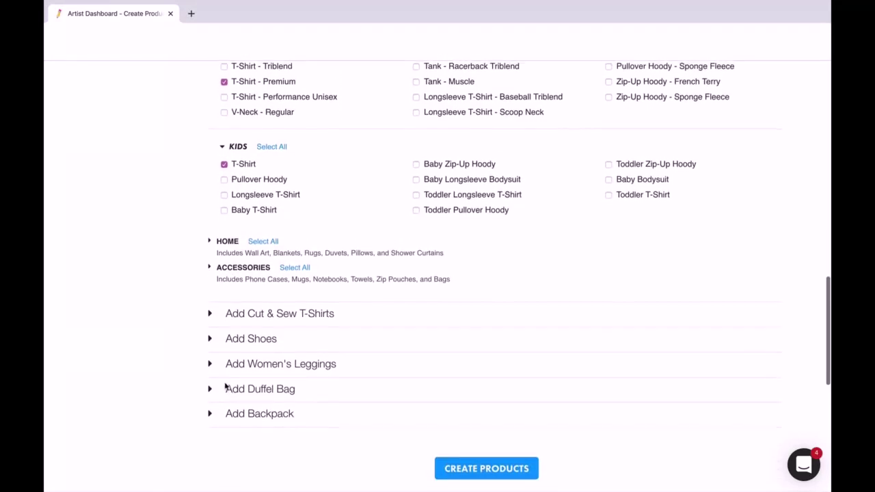
scroll(225, 385, down, 3)
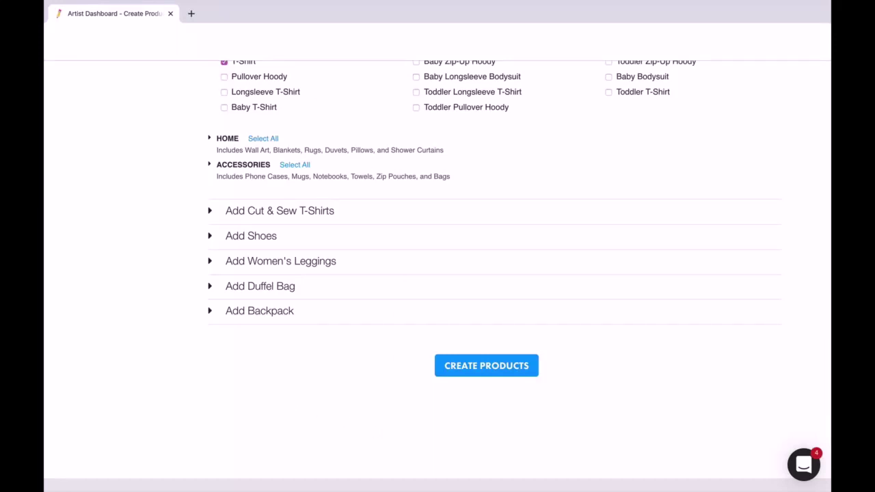
Create the T-shirt products and enter the description 'This is a cool tee'.
click(478, 369)
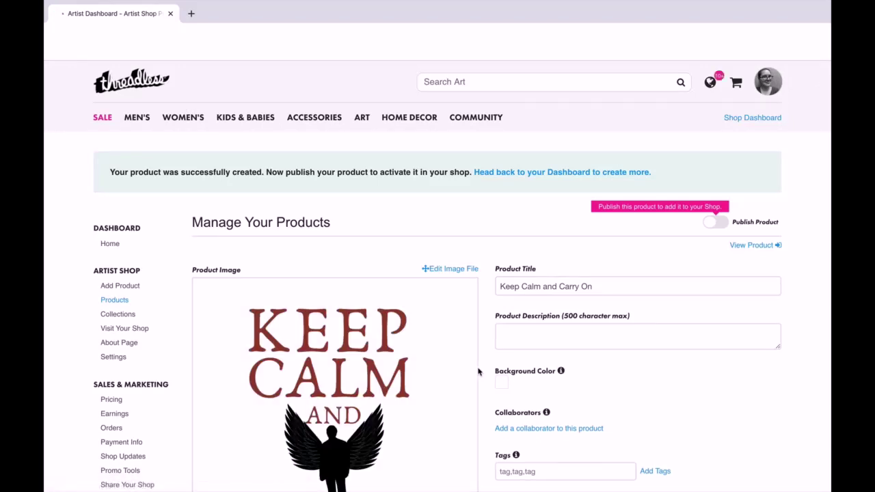
scroll(478, 371, down, 2)
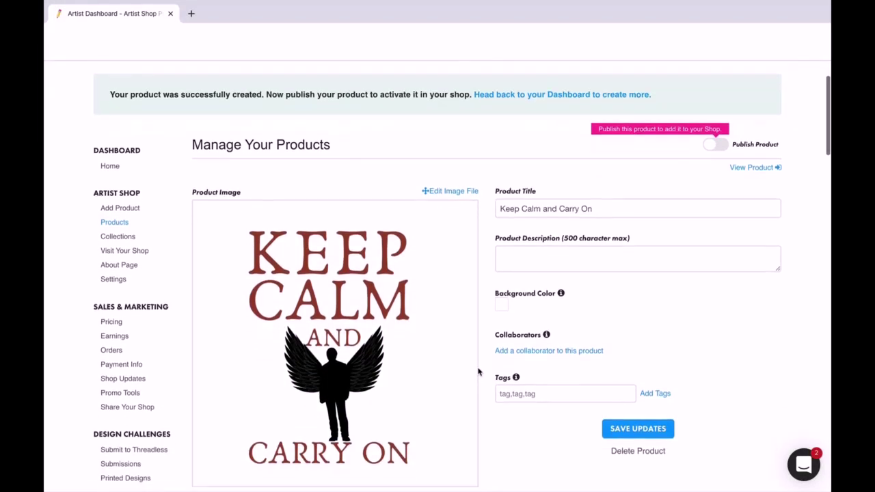
scroll(582, 259, down, 2)
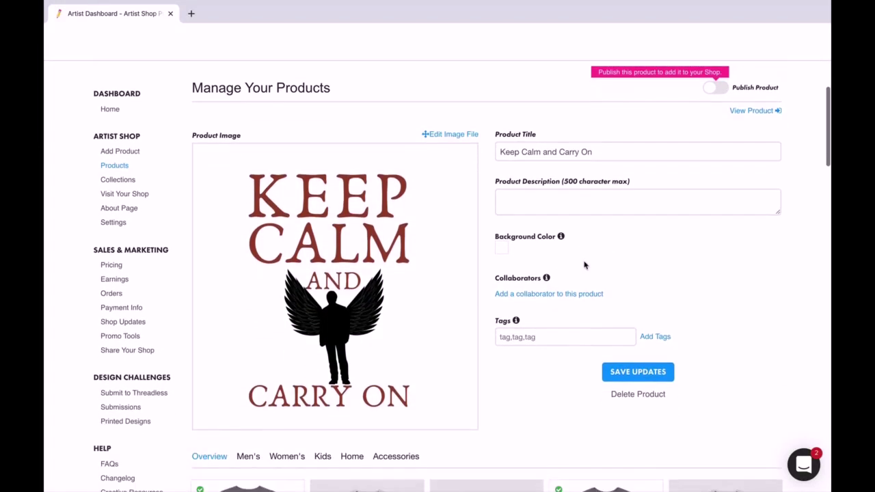
click(550, 200)
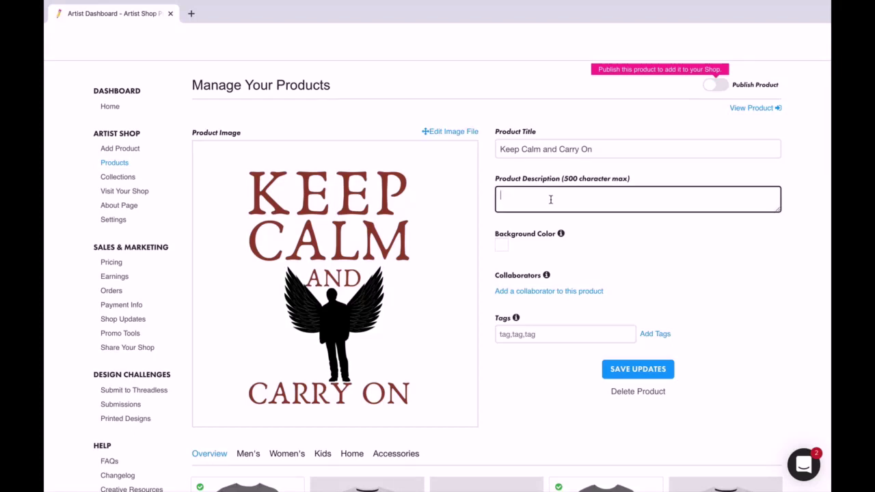
text(This is a cool tee)
Add the tags 'supernatural' and 'tee' to the product.
click(530, 336)
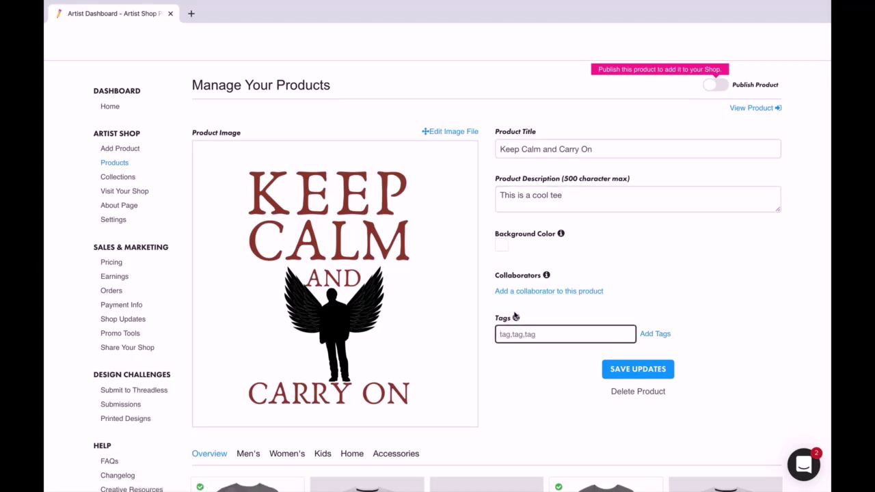
mouse_move(516, 319)
text(superal)
key(BackSpace)
key(BackSpace)
text(rnatural)
click(655, 333)
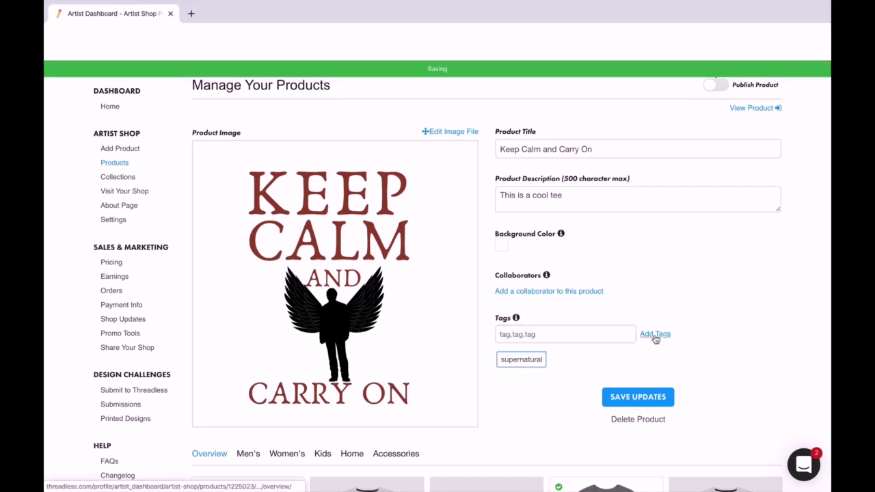
click(578, 333)
text(tee)
click(658, 334)
mouse_move(548, 358)
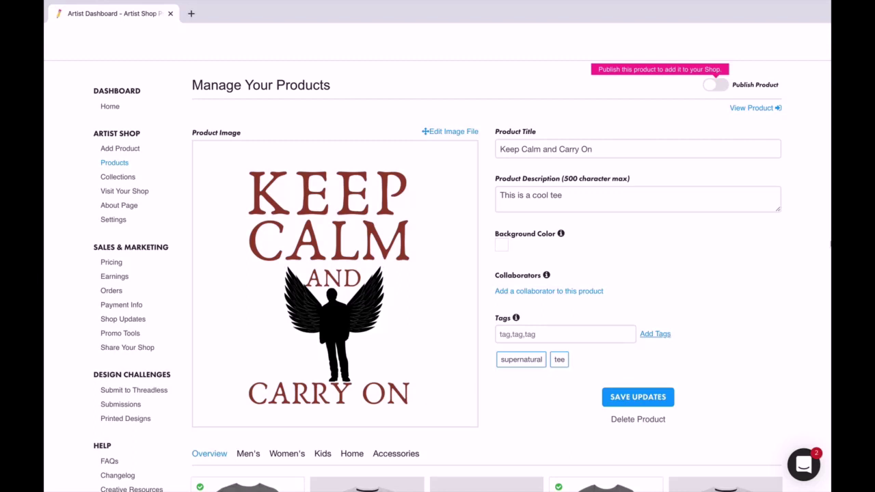
Save the description and tags, publish the product, save again, and view its live page.
click(643, 402)
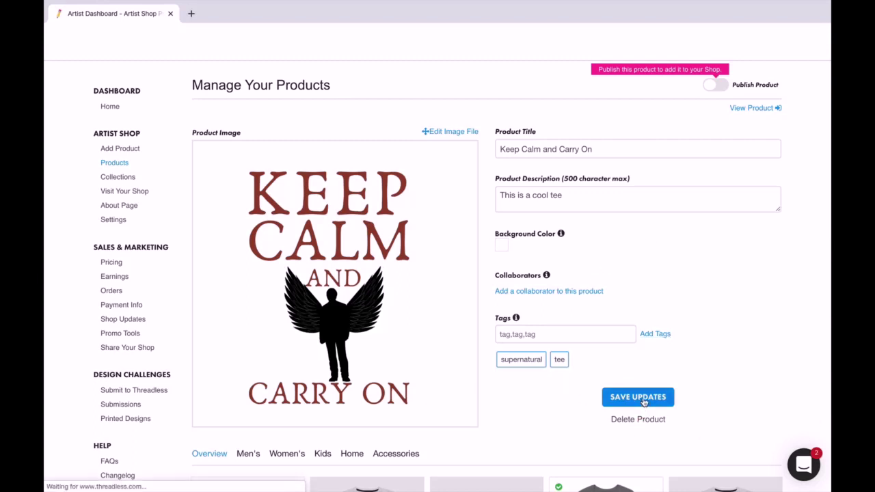
click(715, 87)
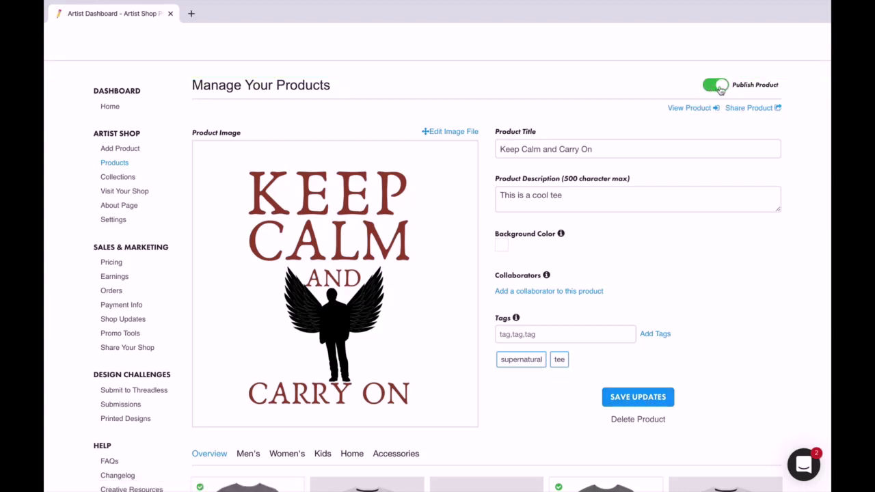
click(625, 395)
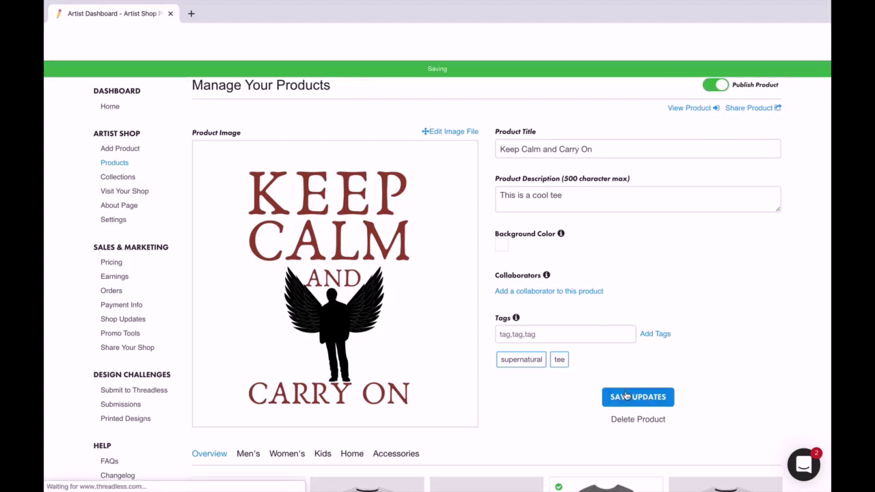
click(704, 147)
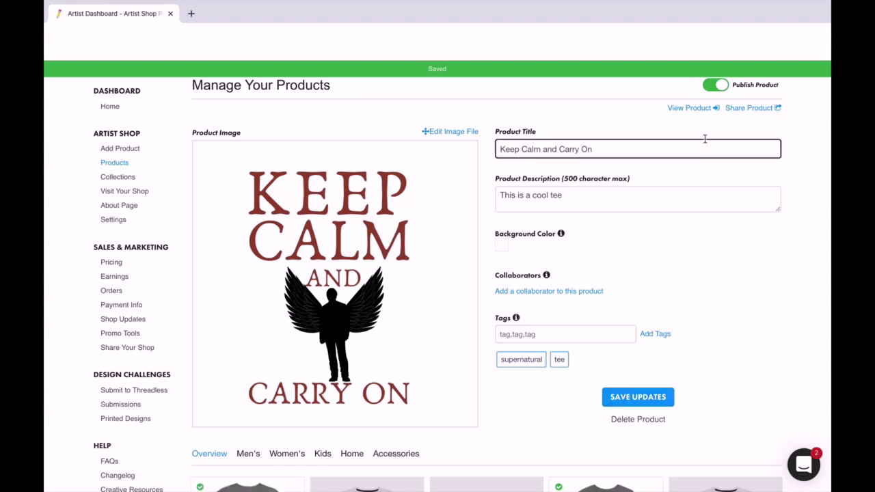
click(704, 109)
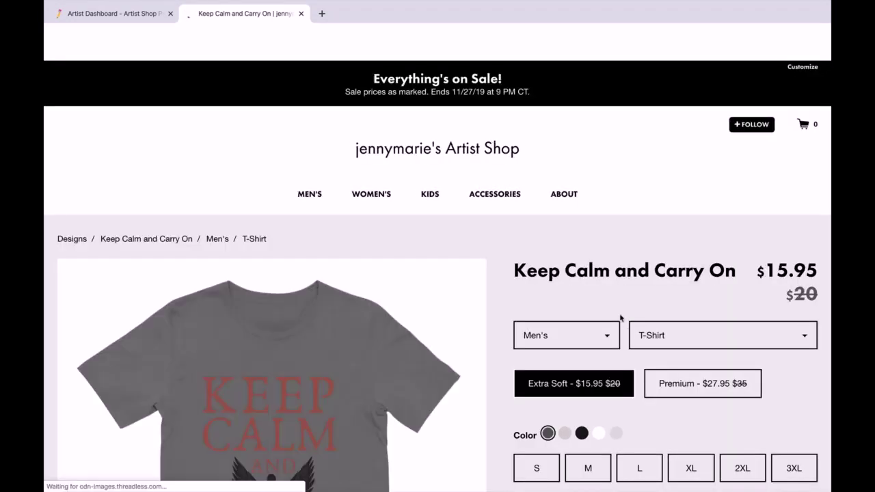
Preview the shirt in light grey, then choose black in size XL.
scroll(516, 307, down, 5)
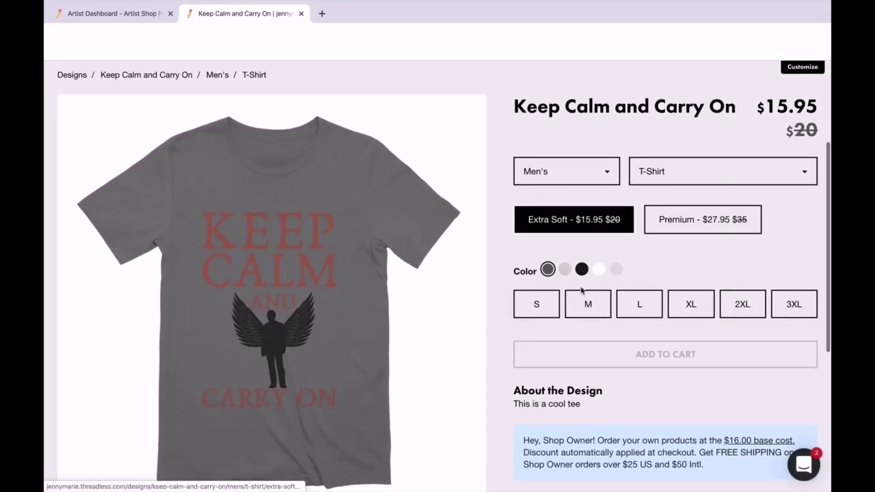
click(565, 268)
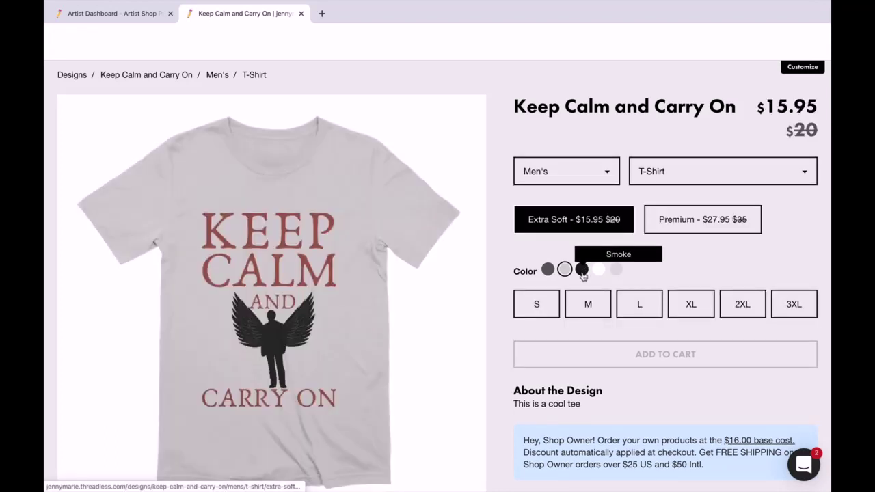
click(581, 269)
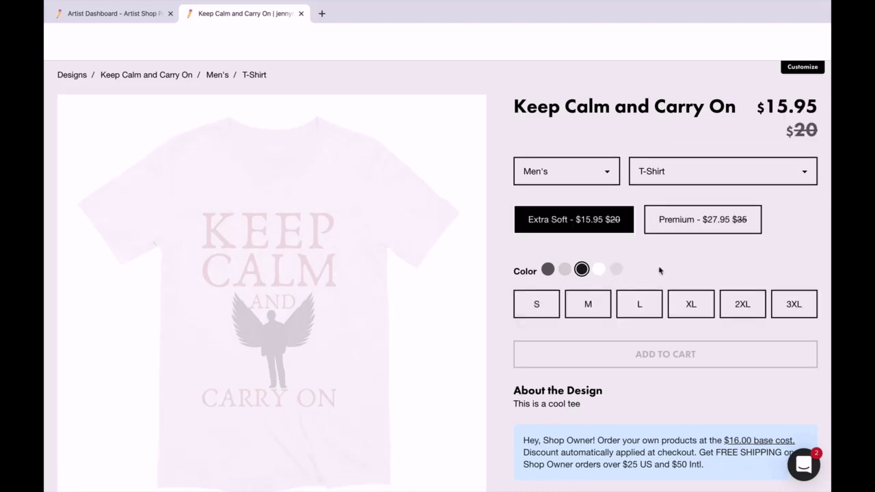
click(691, 304)
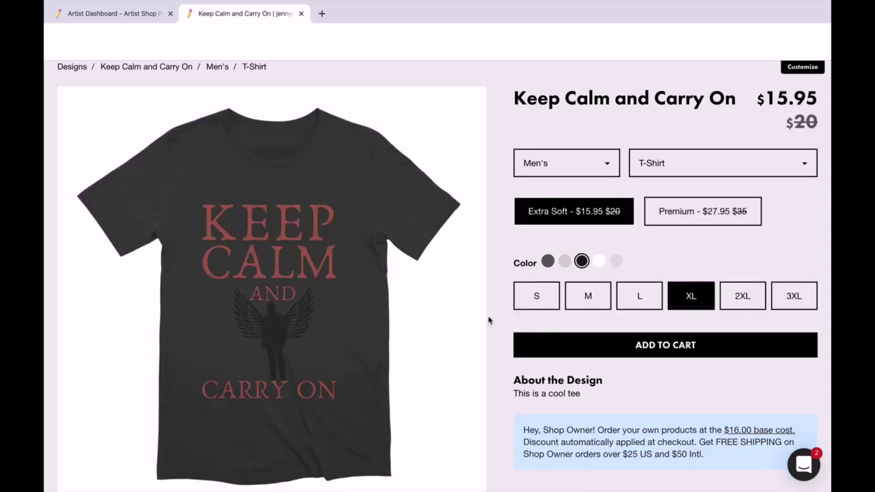